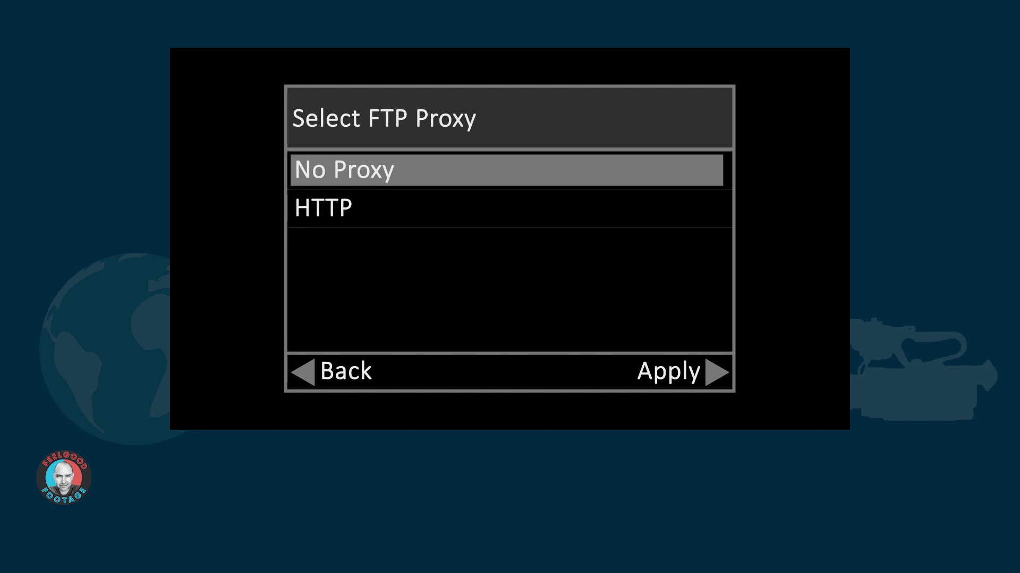
# - Finish the camera's setup wizard, keeping no FTP proxy
pyautogui.press('Right')
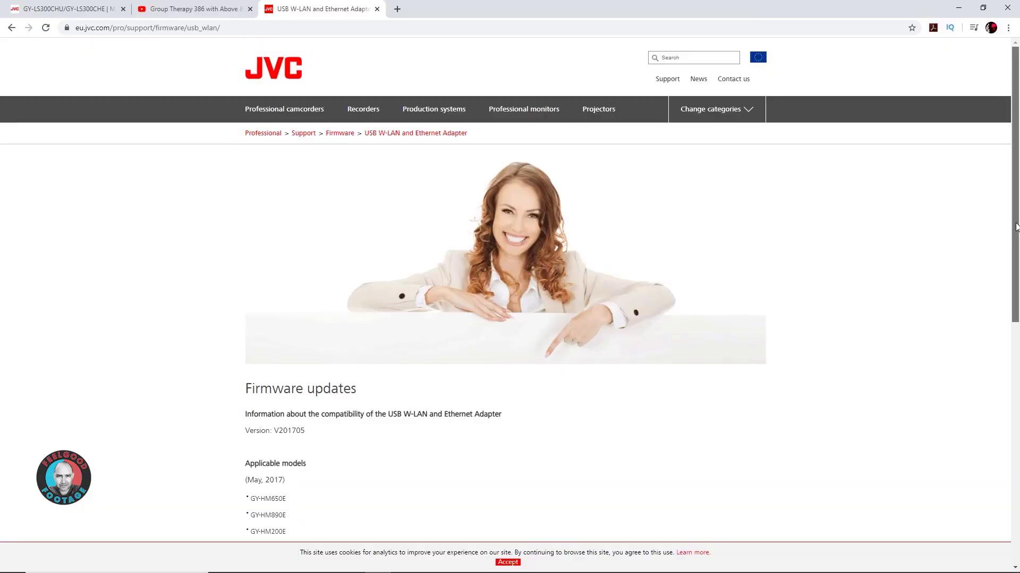
# - Agree to the terms to download the 201705 WLAN dongle compatibility zip
pyautogui.moveTo(1016, 227); pyautogui.dragTo(1017, 371)
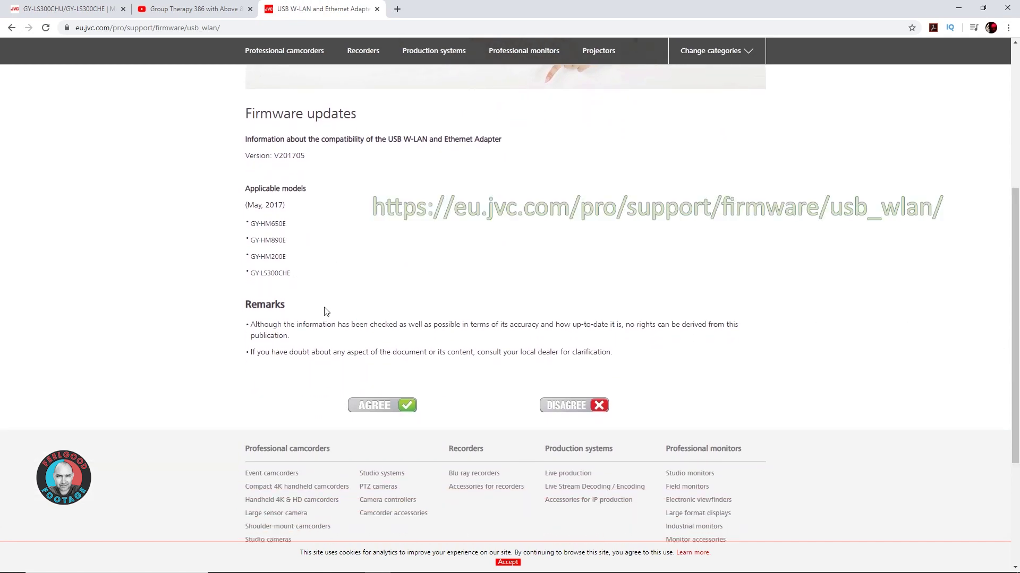
pyautogui.click(385, 406)
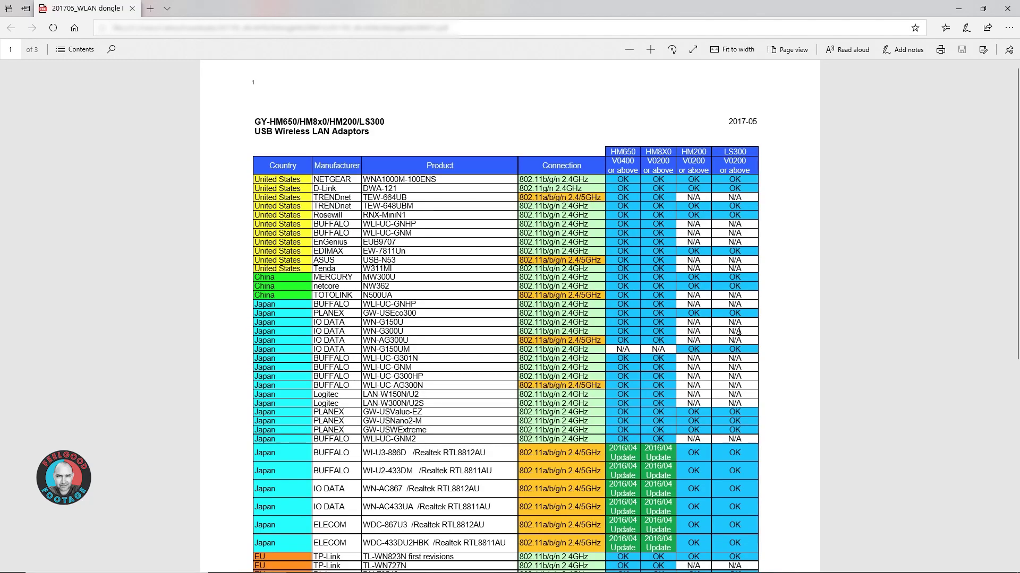
# - Zoom in twice on the USB WLAN adaptor compatibility table and scroll through it
pyautogui.scroll(-7, 739, 332)
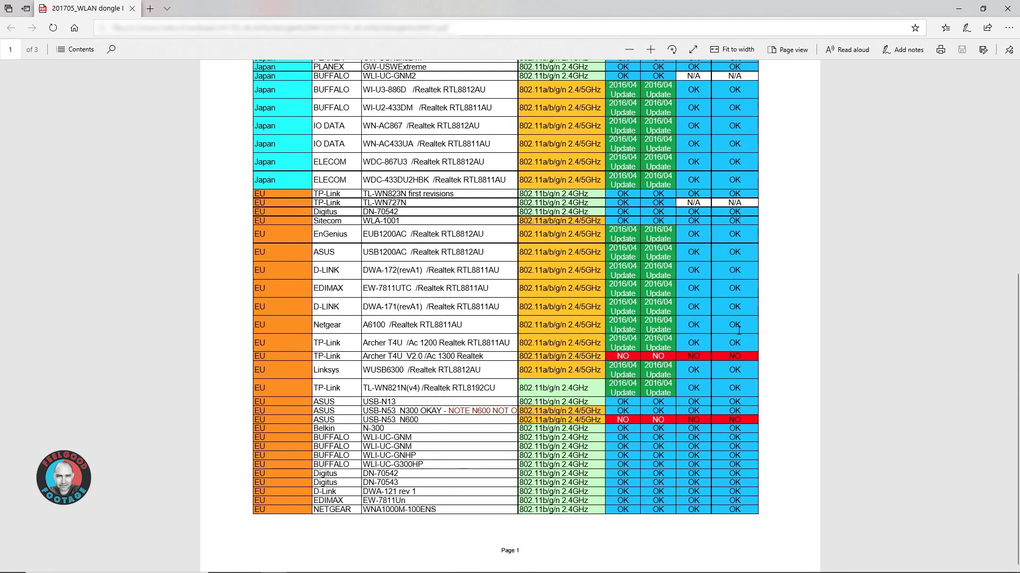
pyautogui.click(650, 50)
pyautogui.click(654, 48)
pyautogui.scroll(-5, 655, 49)
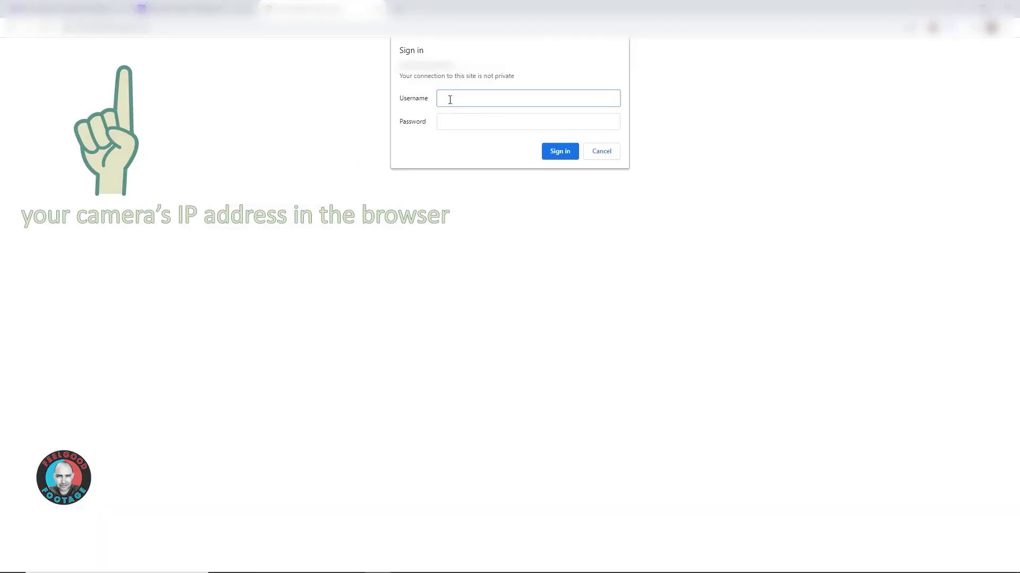
# - Sign in to the camera's web page with its username and password, then open Settings
pyautogui.write('jvc')
pyautogui.press('Tab')
pyautogui.write('000')
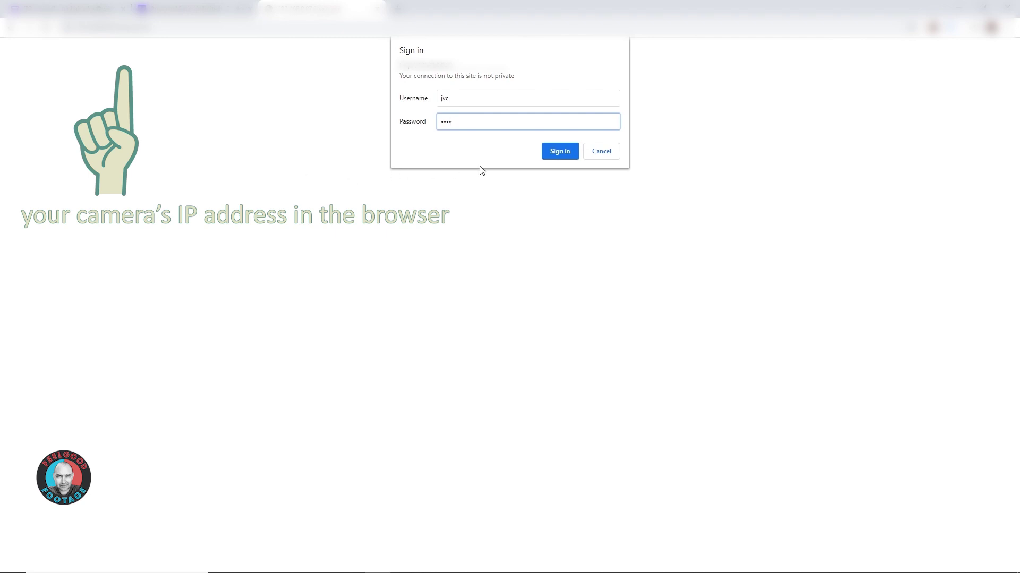
pyautogui.click(556, 154)
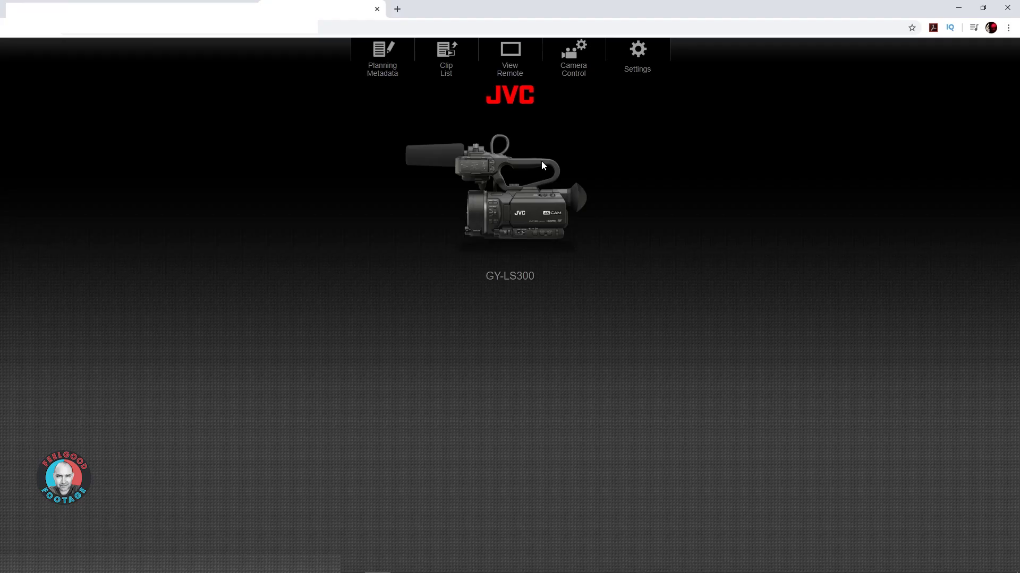
pyautogui.click(639, 66)
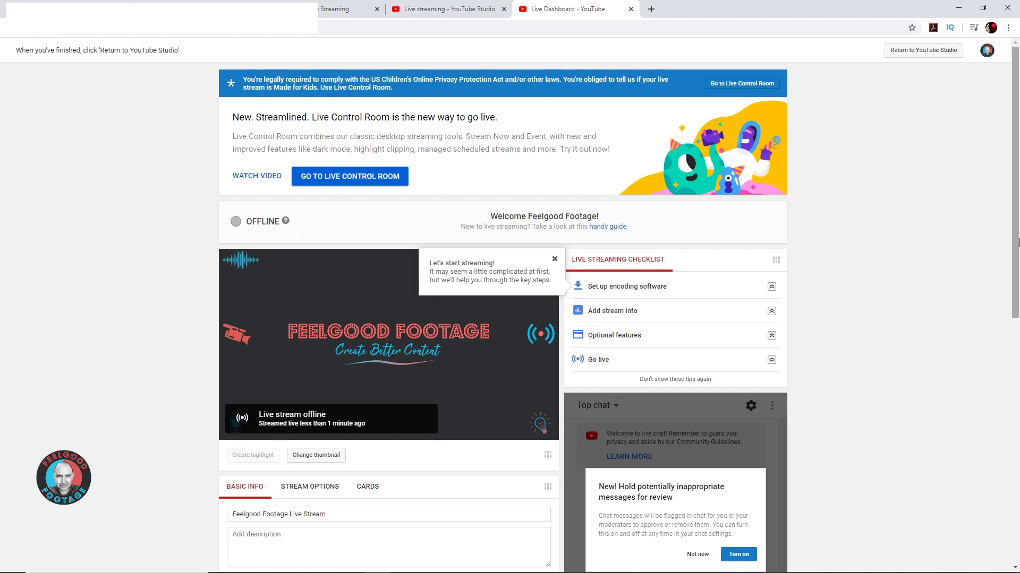
# - Open the camera's Server2 settings and select YouTube's server URL rtmp://a.rtmp.youtube.com/live2
pyautogui.moveTo(1014, 256); pyautogui.dragTo(986, 501)
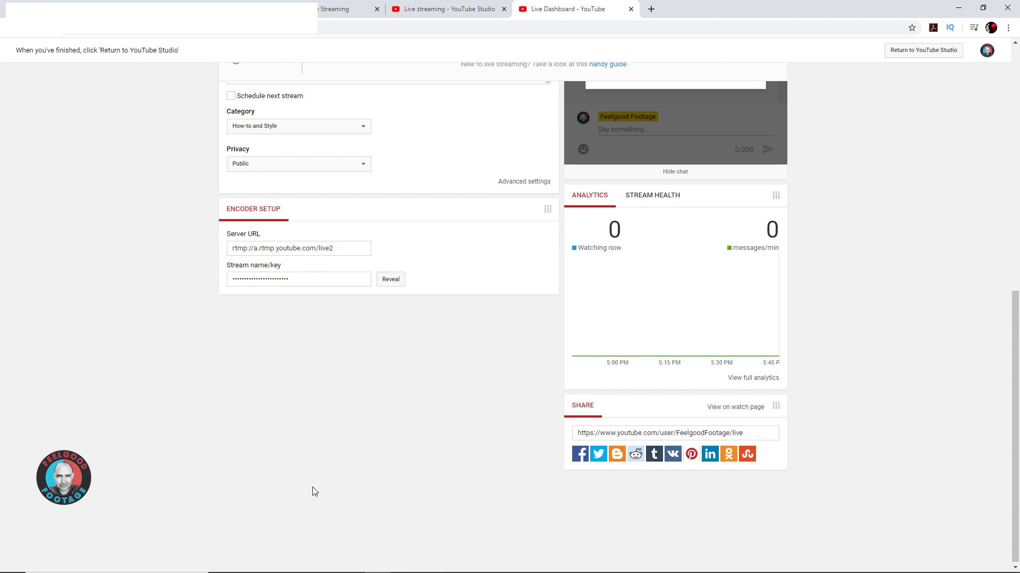
pyautogui.click(340, 9)
pyautogui.click(597, 203)
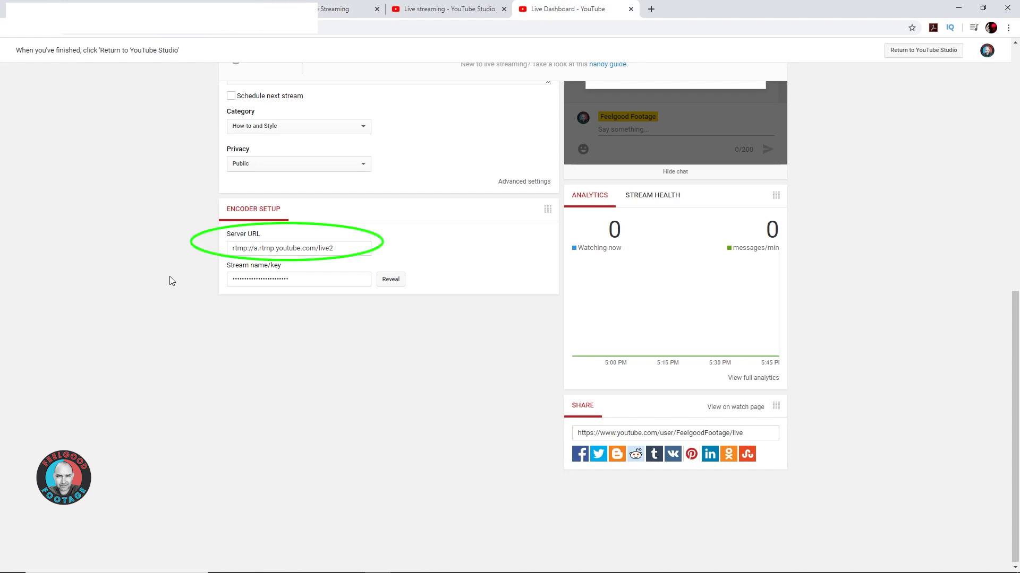
pyautogui.tripleClick(341, 248)
pyautogui.moveTo(341, 248)
pyautogui.mouseDown()
pyautogui.moveTo(256, 243)
pyautogui.moveTo(342, 246)
pyautogui.mouseUp()
pyautogui.hotkey('ctrl', 'c')
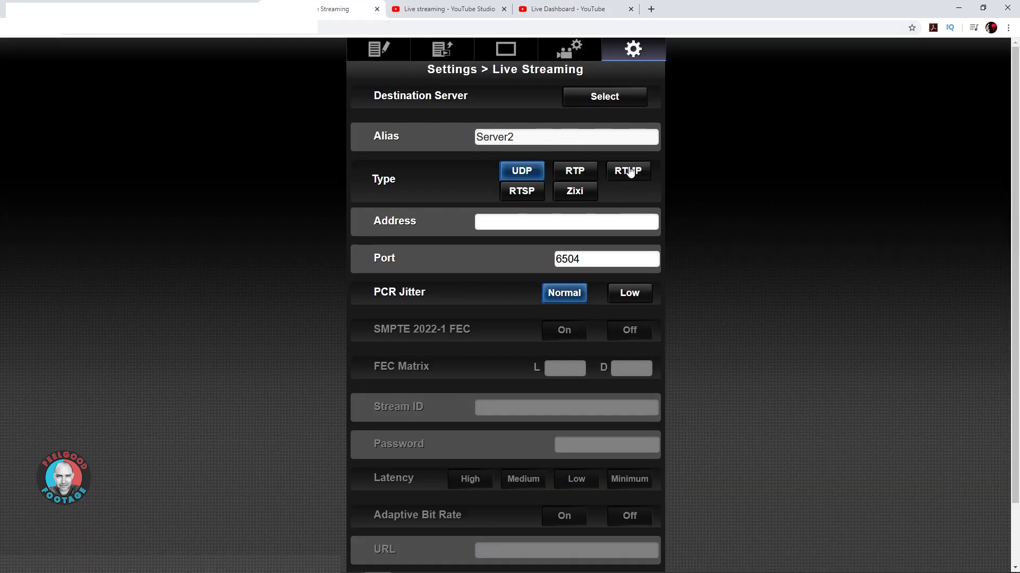
# - Set Server2 to RTMP with URL rtmp://a.rtmp.youtube.com/live2 and copy the revealed YouTube stream key
pyautogui.click(631, 171)
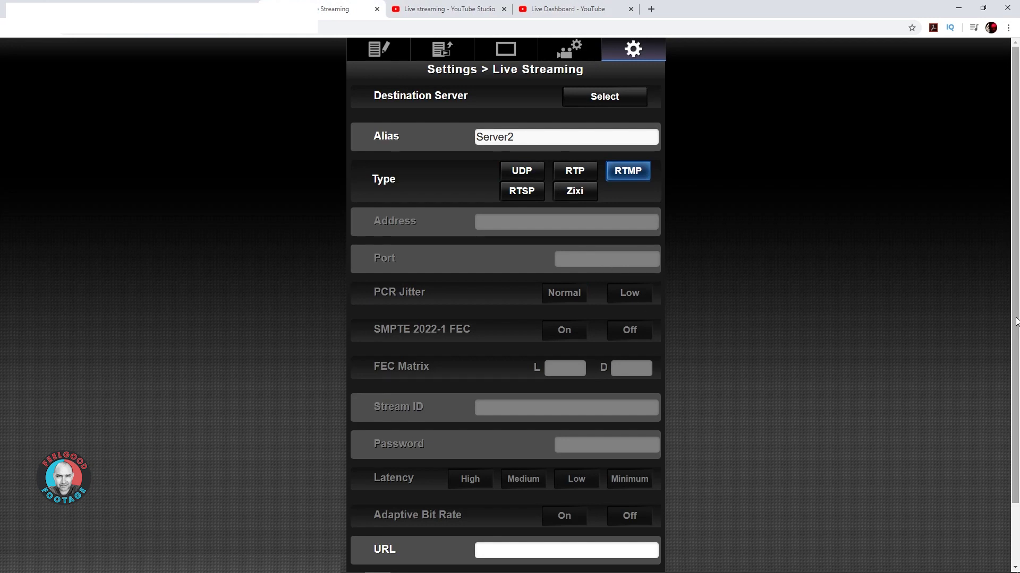
pyautogui.moveTo(1015, 321); pyautogui.dragTo(1010, 394)
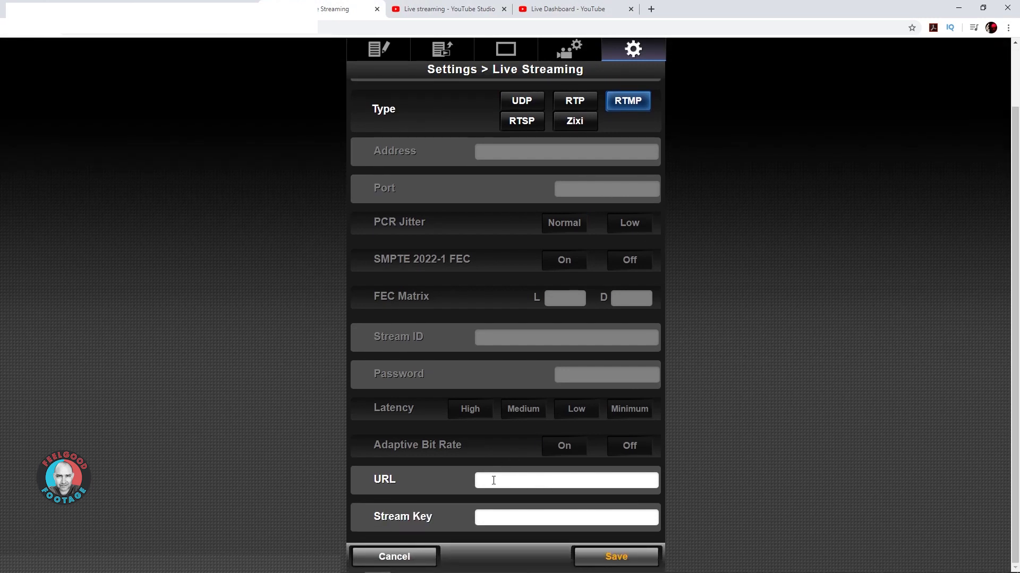
pyautogui.click(492, 481)
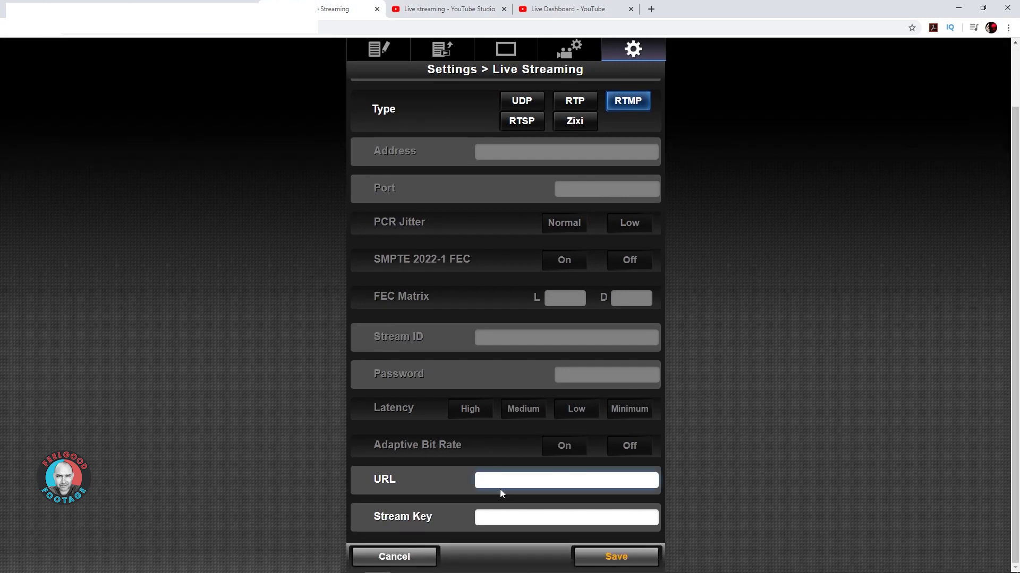
pyautogui.hotkey('ctrl', 'v')
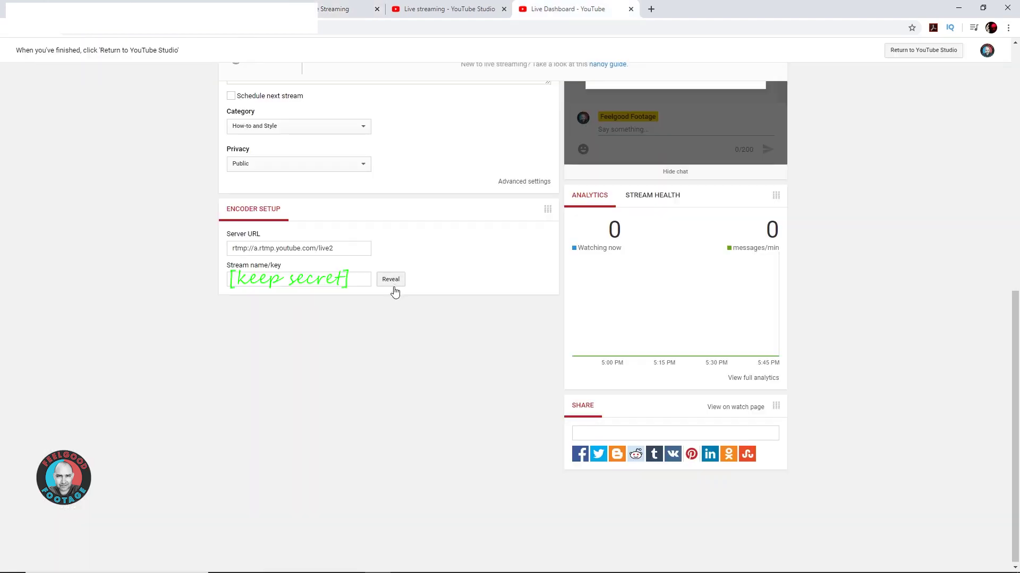
pyautogui.click(392, 279)
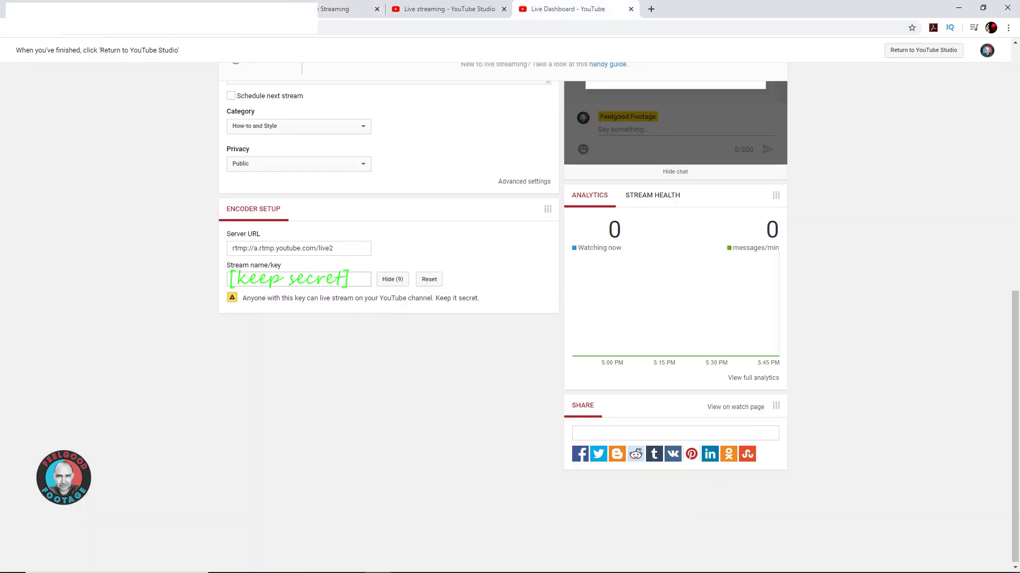
pyautogui.click(353, 286)
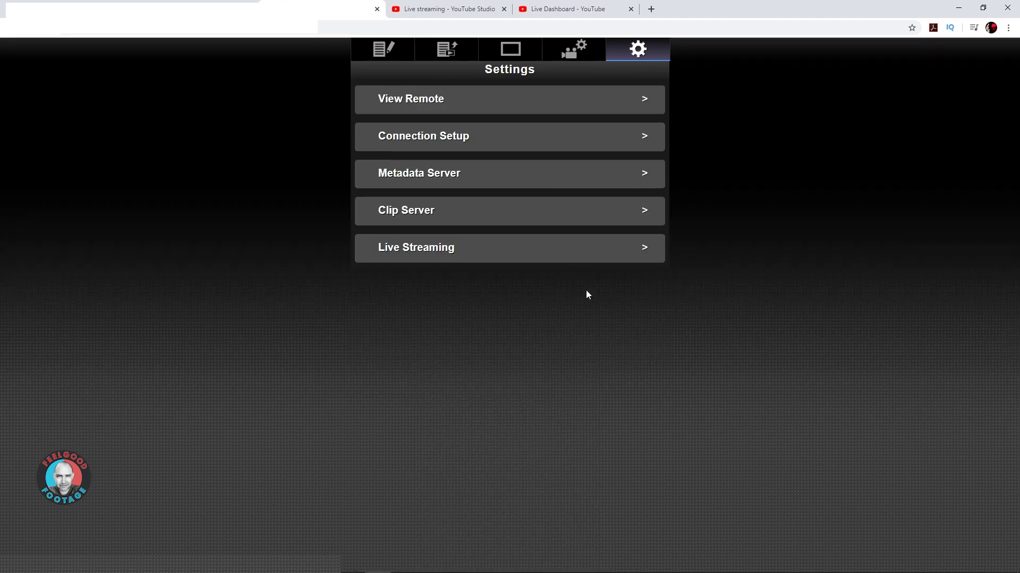
# - Reopen Server2's settings from the server list to review them and edit its alias
pyautogui.click(584, 249)
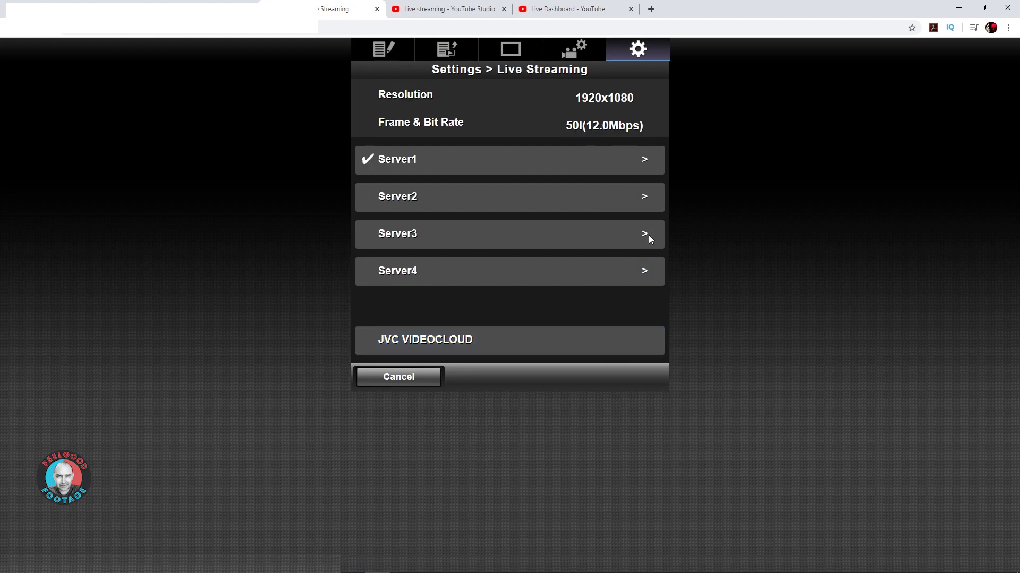
pyautogui.click(528, 206)
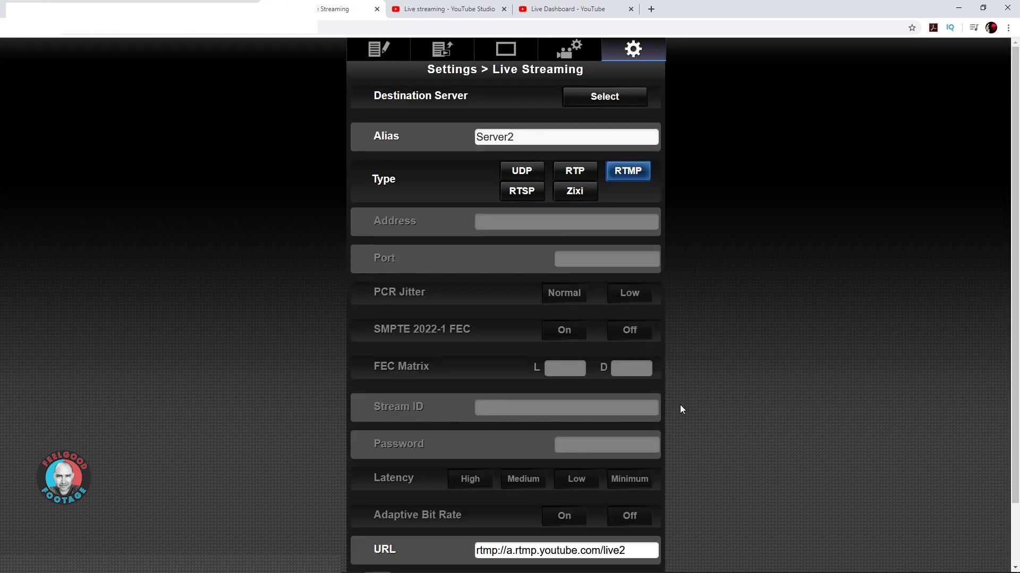
pyautogui.click(540, 136)
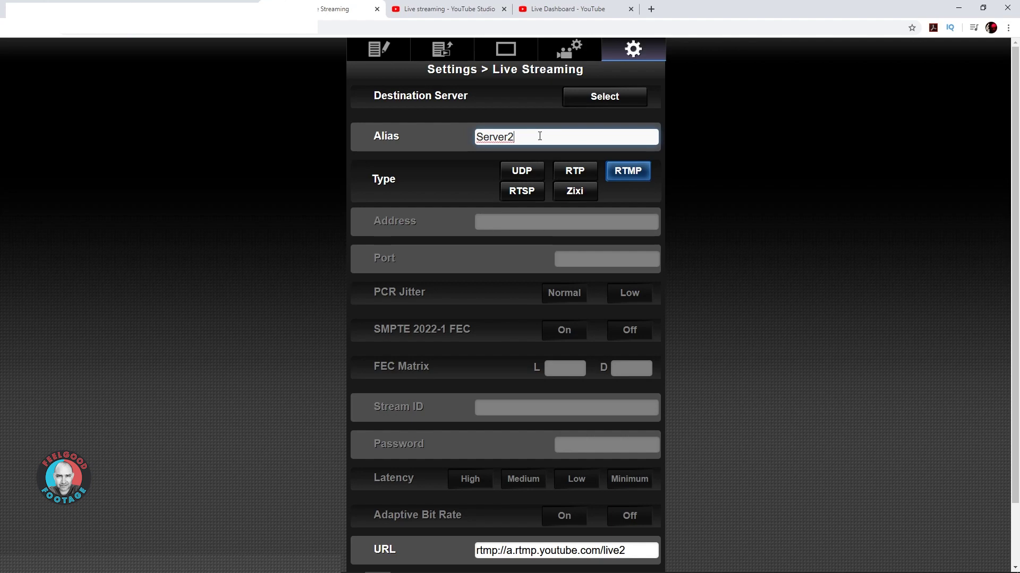
# - Correct the Server2 alias to 'YouTube Feelgood Footage' and save the server settings
pyautogui.press('BackSpace')
pyautogui.press('BackSpace')
pyautogui.press('BackSpace')
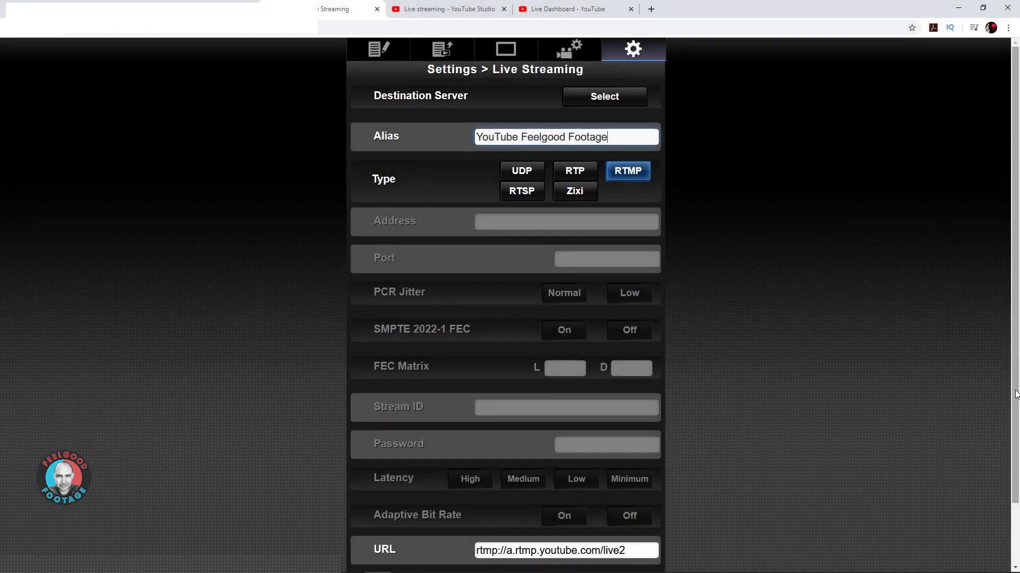
pyautogui.scroll(-1, 1007, 541)
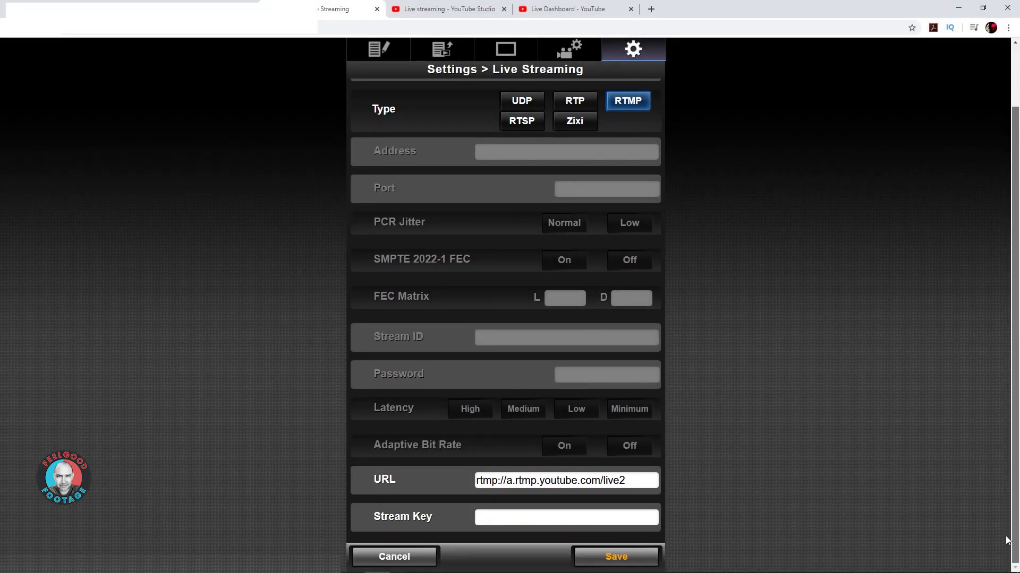
pyautogui.click(636, 561)
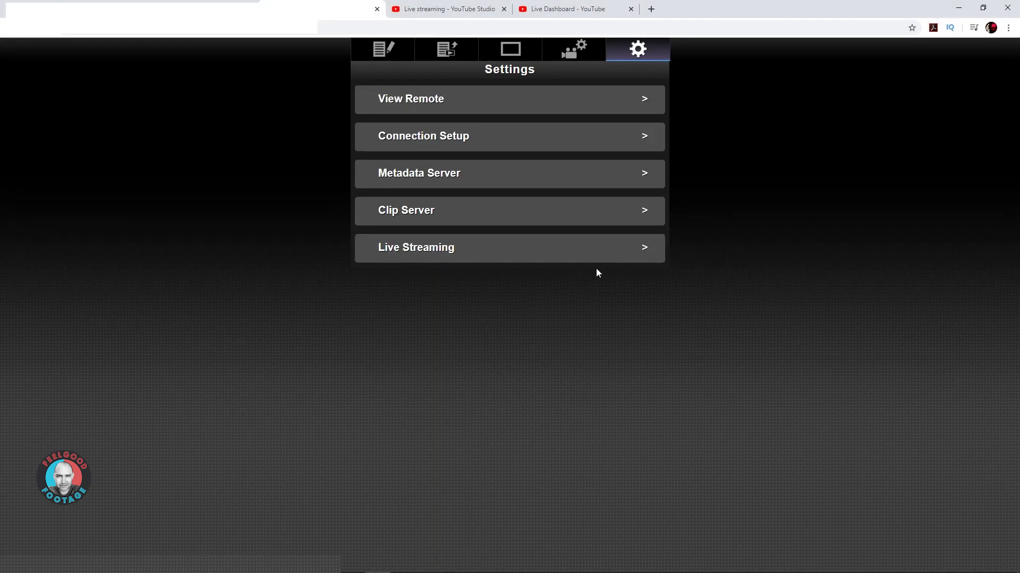
# - Make YouTube Feelgood Footage the saved streaming destination and return to the live camera view
pyautogui.click(649, 259)
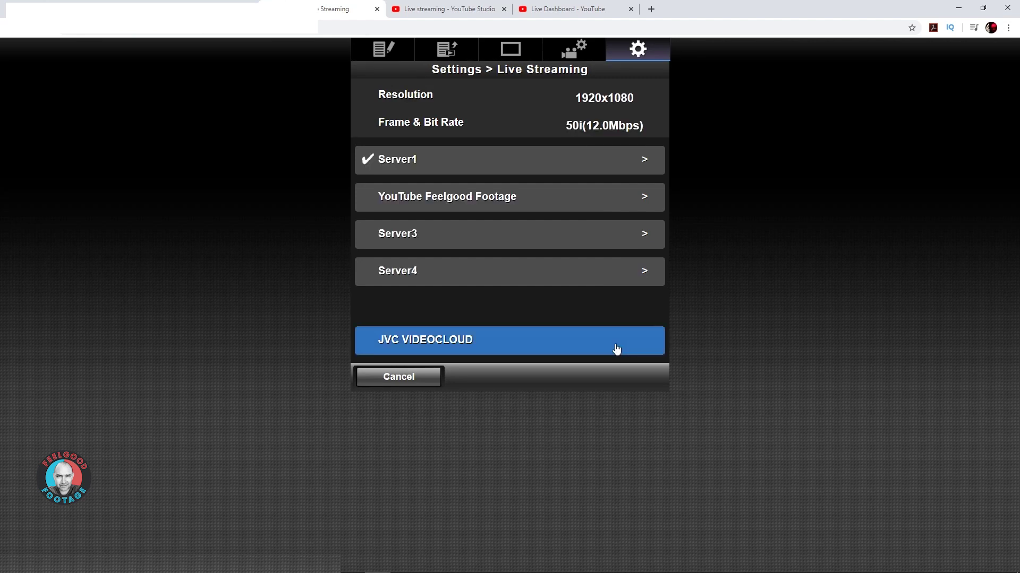
pyautogui.click(645, 206)
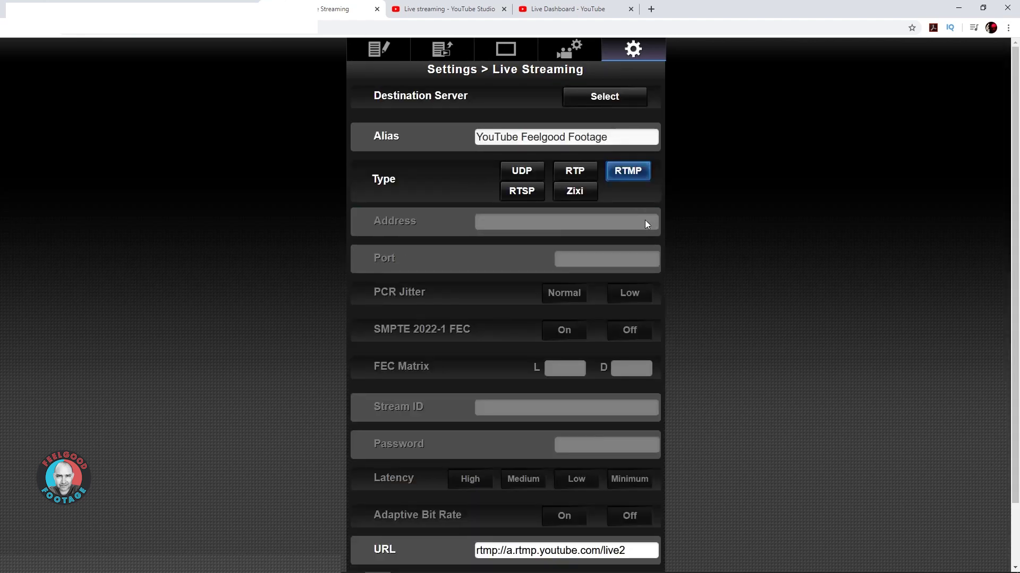
pyautogui.click(616, 100)
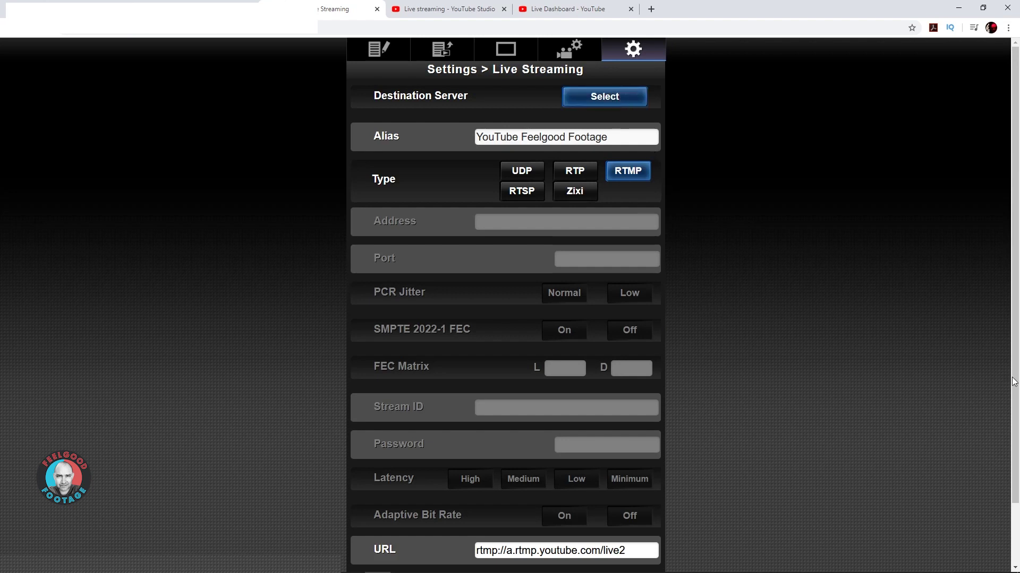
pyautogui.scroll(-2, 1015, 372)
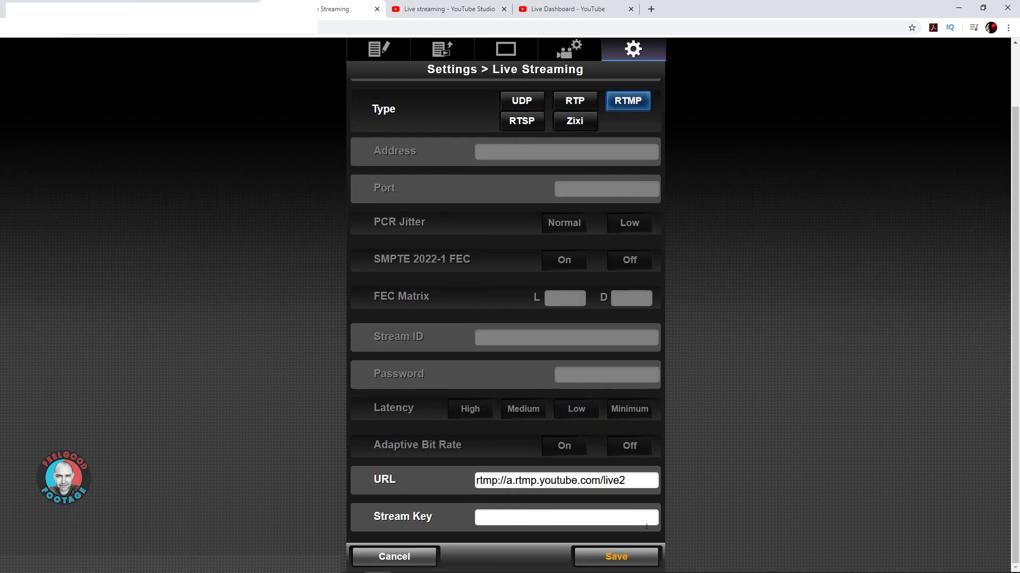
pyautogui.click(626, 558)
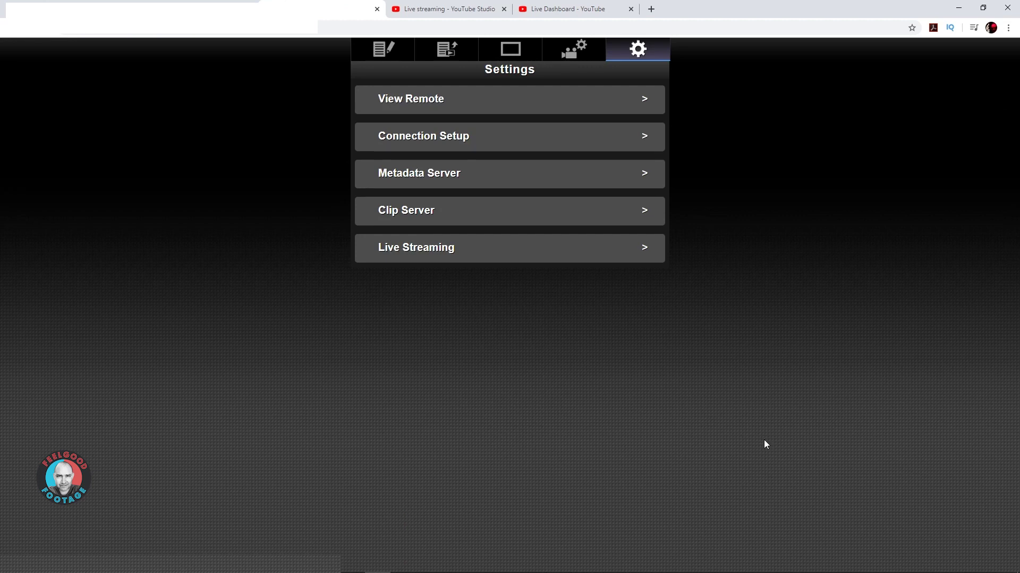
pyautogui.click(560, 250)
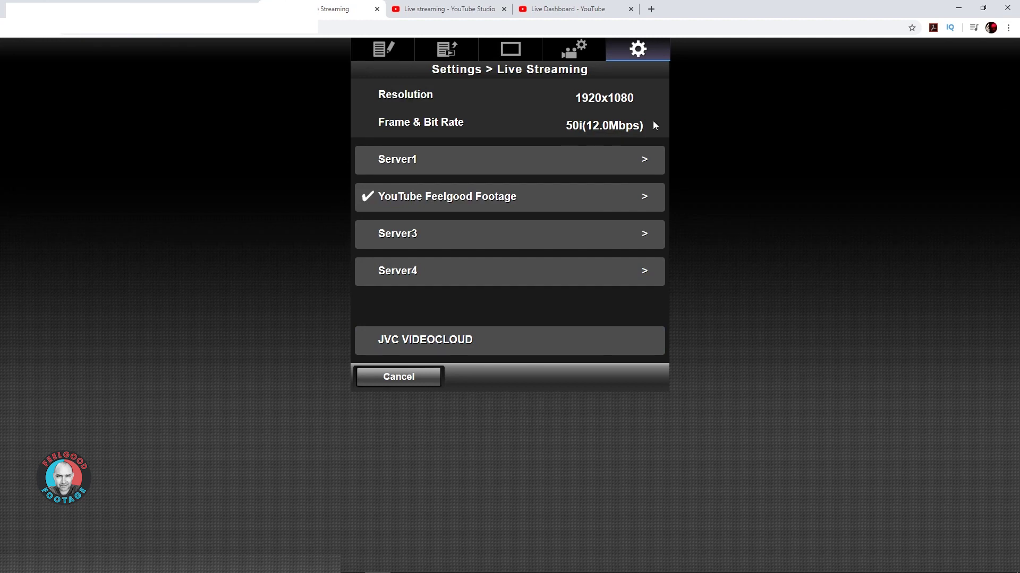
pyautogui.click(511, 52)
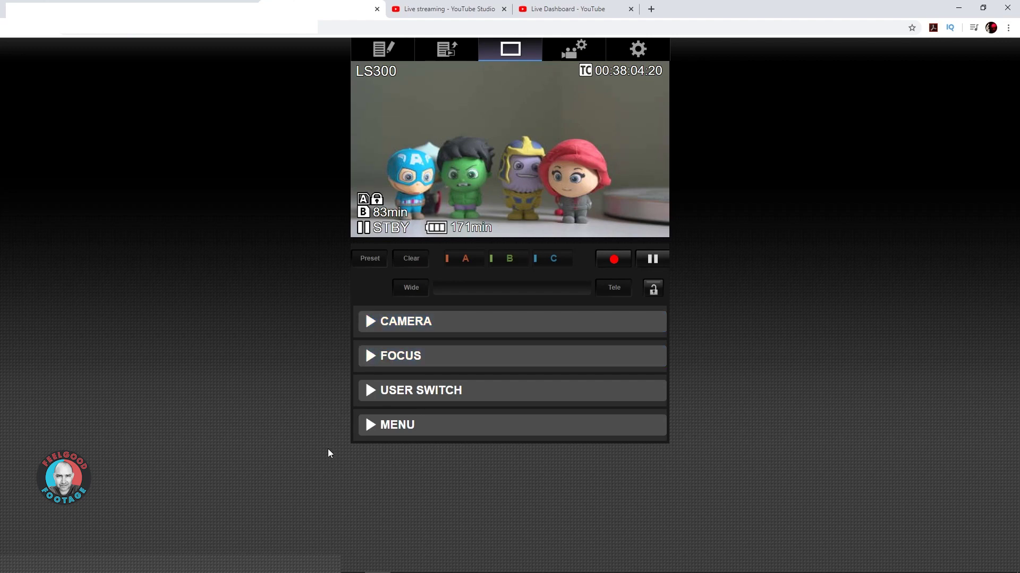
# - Enter 'Test stream - ignore' as the live stream's description on the Live Dashboard
pyautogui.click(563, 9)
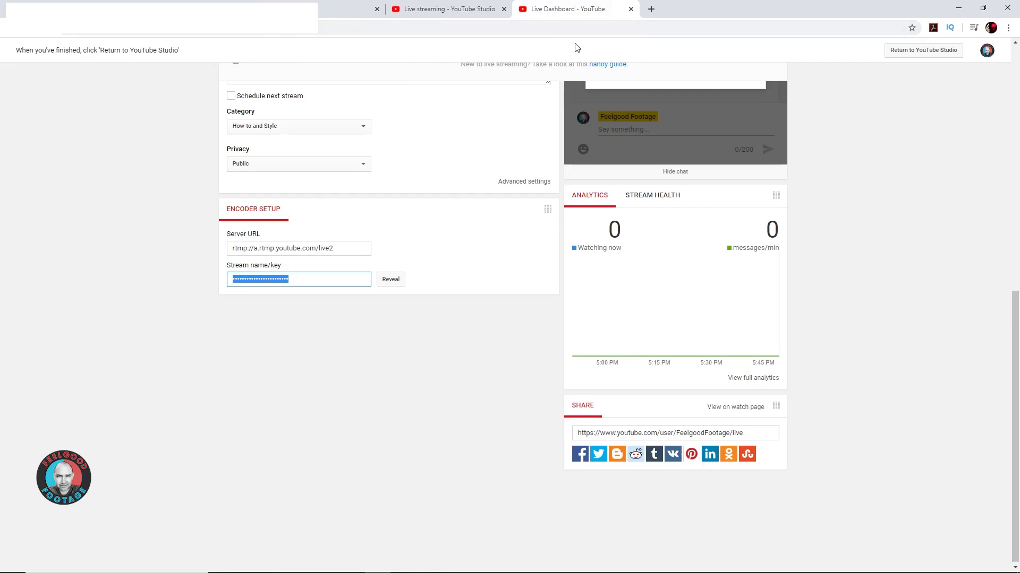
pyautogui.scroll(4, 1017, 370)
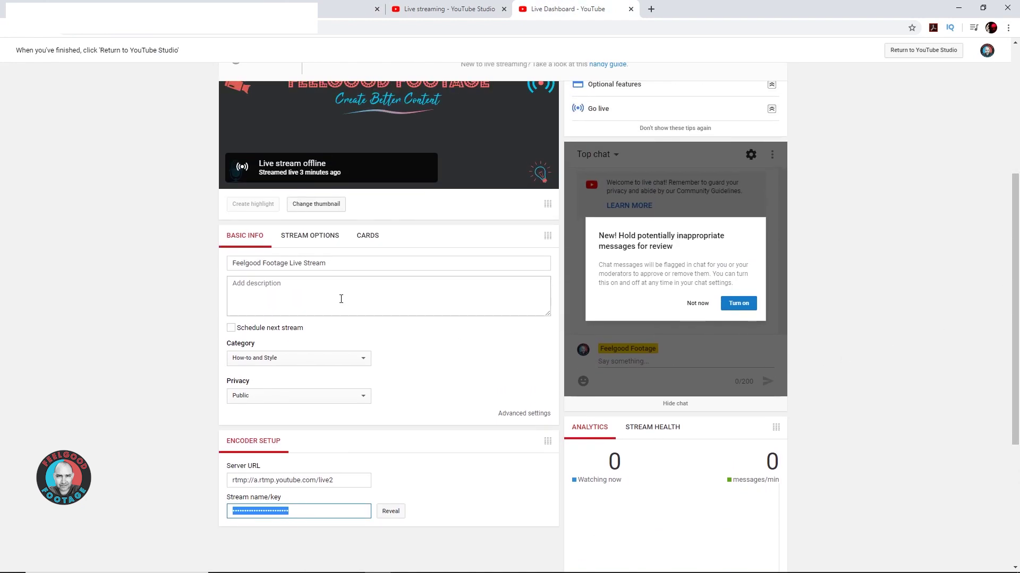
pyautogui.click(274, 280)
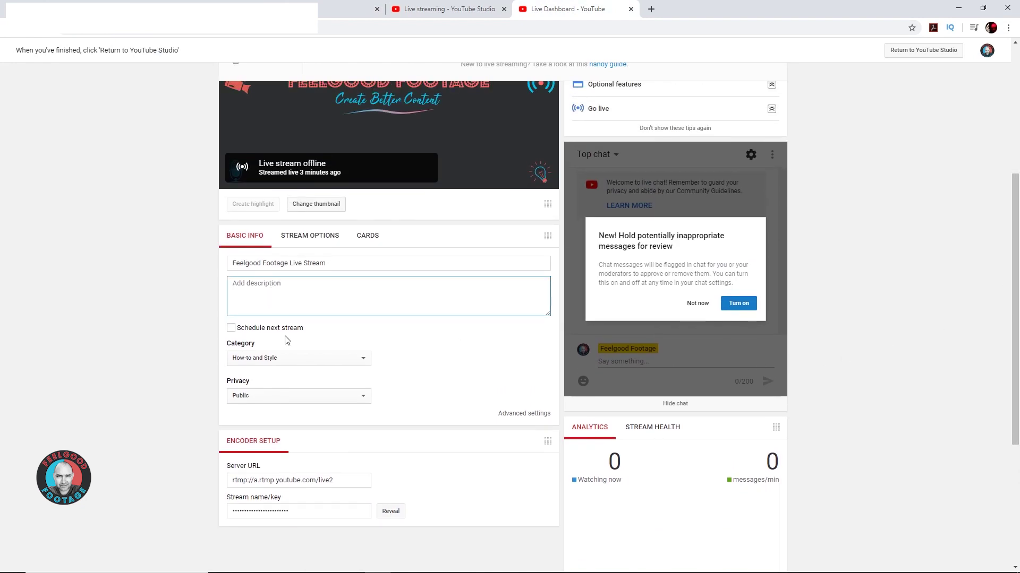
pyautogui.write('Test strean')
pyautogui.press('BackSpace')
pyautogui.write('m - ignore')
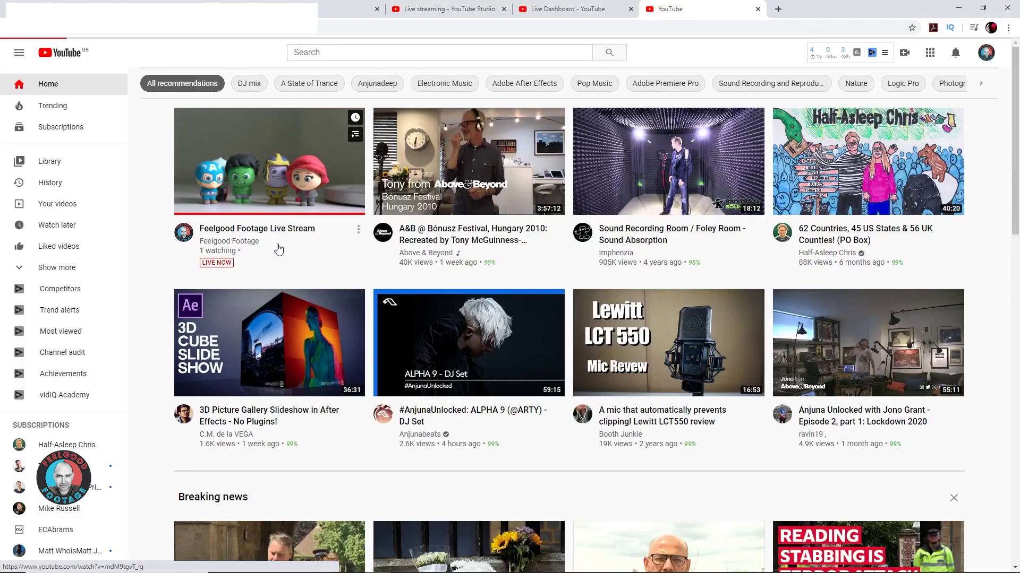
# - Play the Feelgood Footage Live Stream from the YouTube home page
pyautogui.click(277, 243)
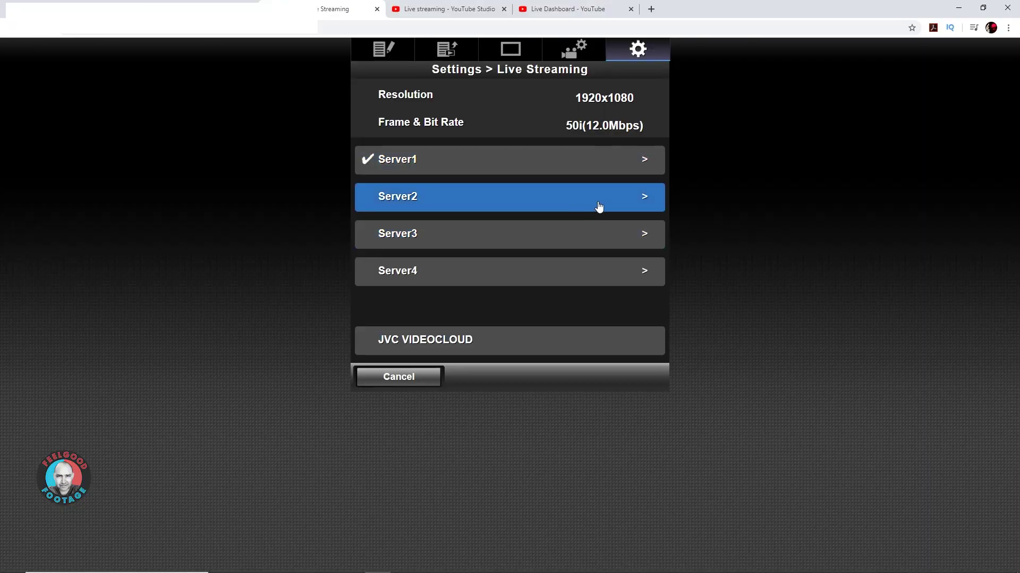
# - Open the camera's second streaming server settings
pyautogui.click(598, 202)
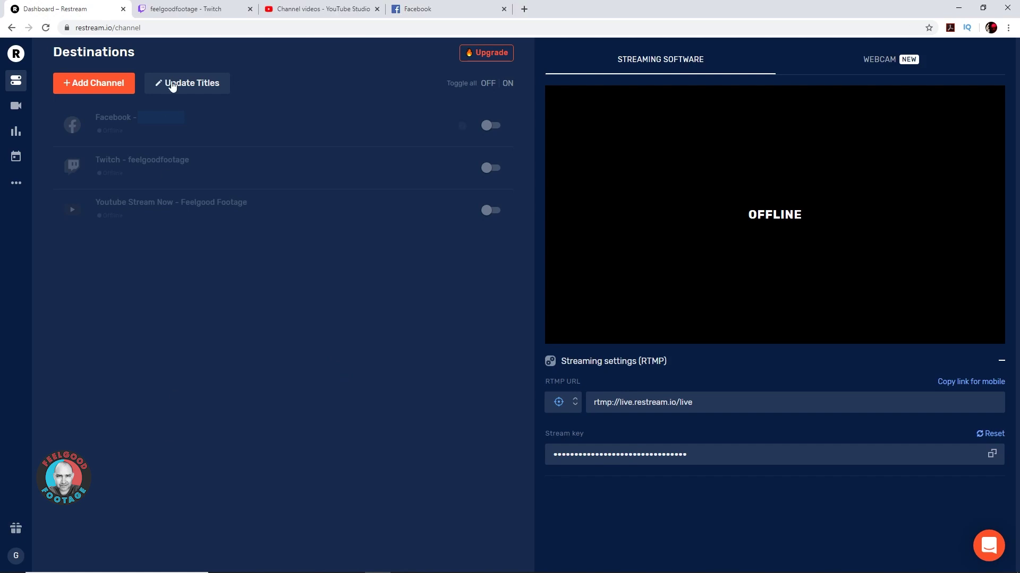
# - Open Restream.io's Update Titles editor for the stream destinations
pyautogui.click(186, 82)
# - Set title 'This is a test stream - pls ignore!' and description 'JVC GY-LS300 stream direct' on all destinations
pyautogui.click(102, 141)
pyautogui.write('This is a ')
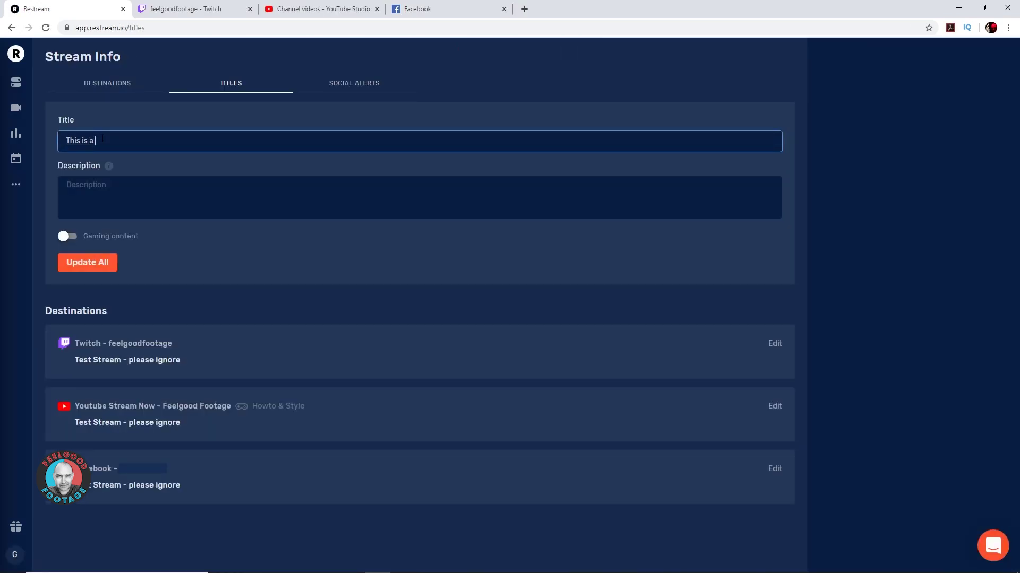
pyautogui.write('test stream - pls ignore!')
pyautogui.click(167, 215)
pyautogui.write('JVC GY-LS300 stream direct')
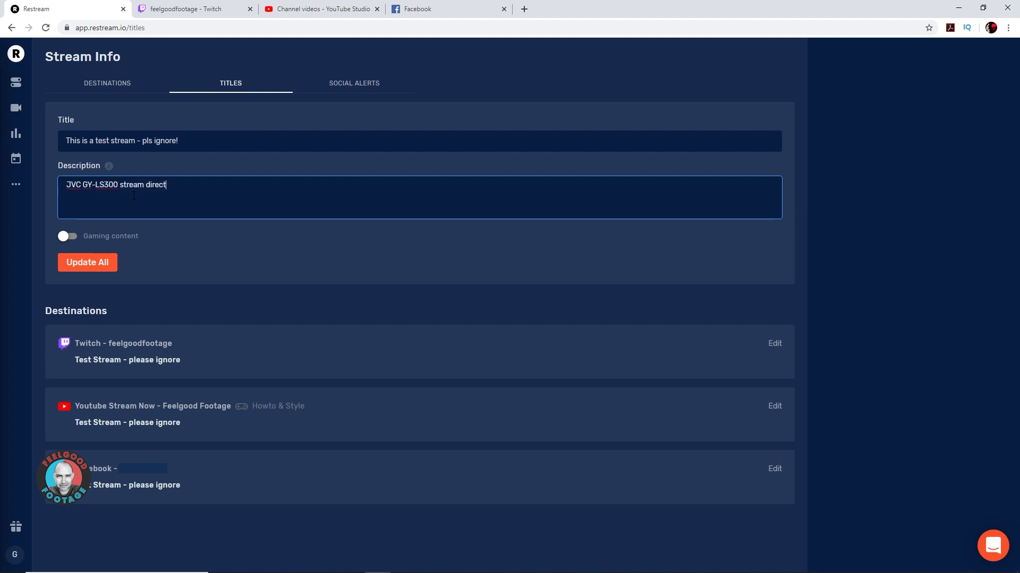
pyautogui.press('Tab')
pyautogui.press('Tab')
pyautogui.press('Return')
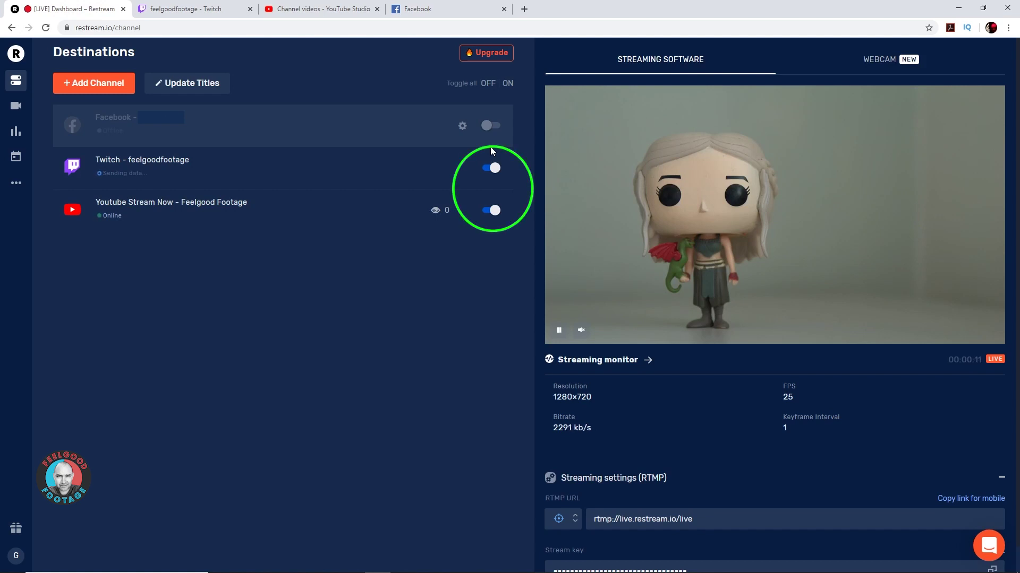
# - Switch to the Twitch channel page showing the relayed live stream
pyautogui.click(183, 9)
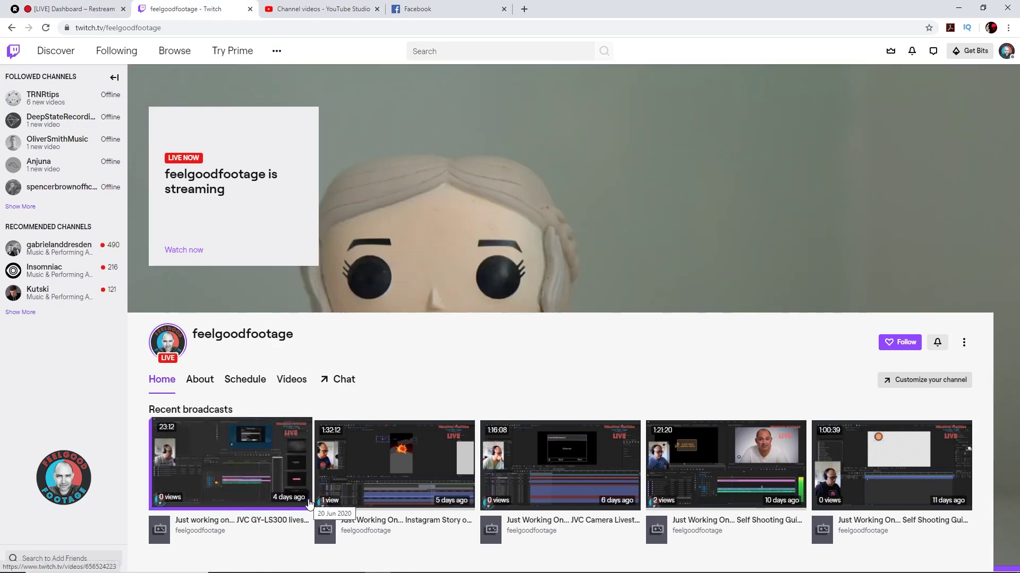
# - Expand the Twitch live broadcast into the full player with chat
pyautogui.click(188, 252)
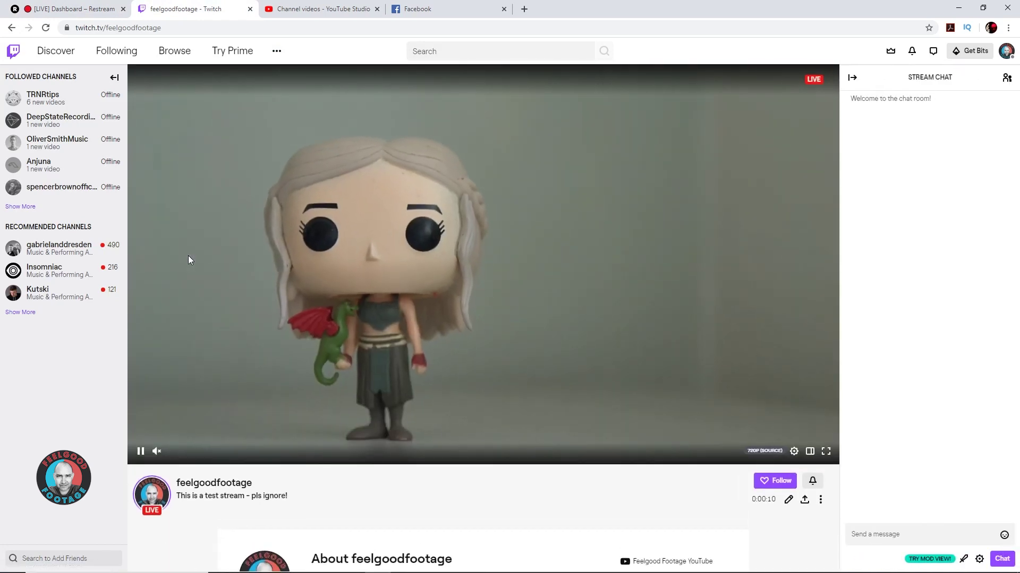